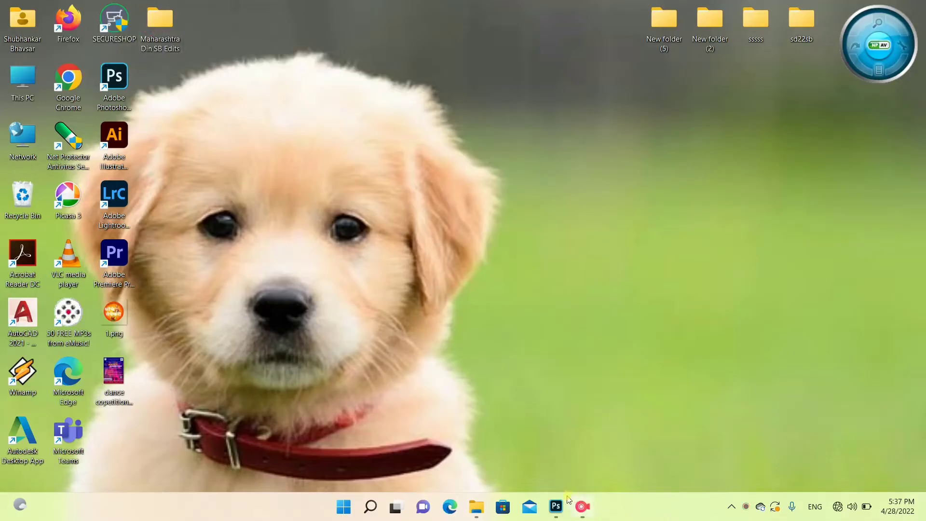
Restore the Photoshop window from the taskbar to show the 1500 x 1500 poster document
{"action": "left_click", "coordinate": [557, 507]}
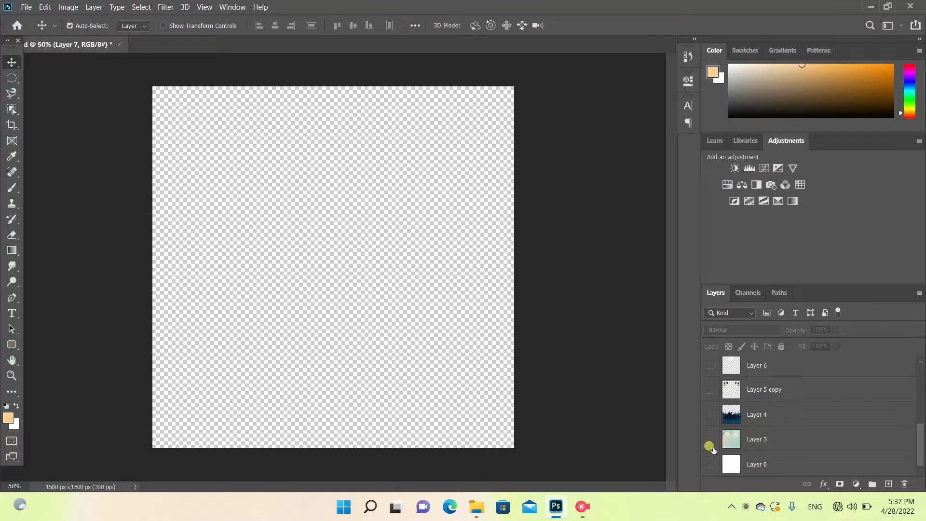
Make Layer 0, Layer 3 and Layer 4 visible: white base, pastel cloudy sky, mosque silhouettes
{"action": "left_click", "coordinate": [712, 467]}
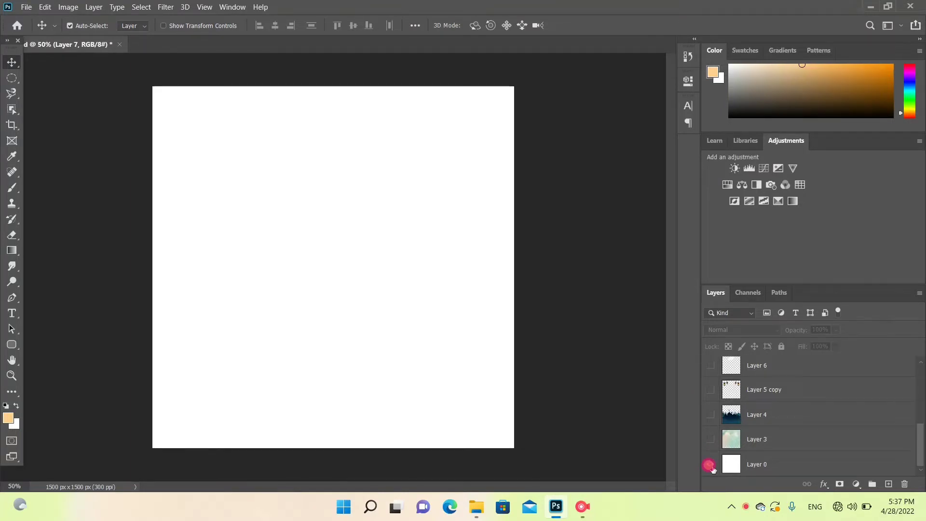
{"action": "left_click", "coordinate": [709, 441]}
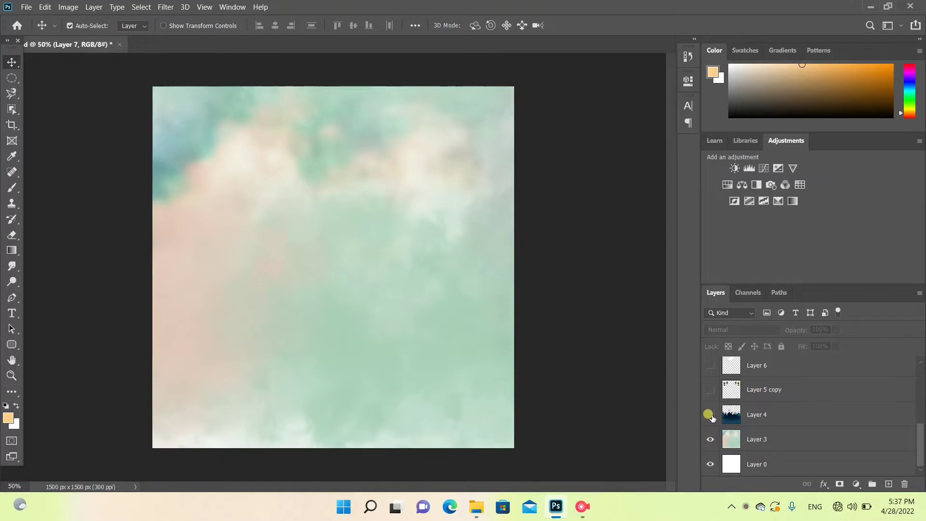
{"action": "left_click", "coordinate": [711, 414]}
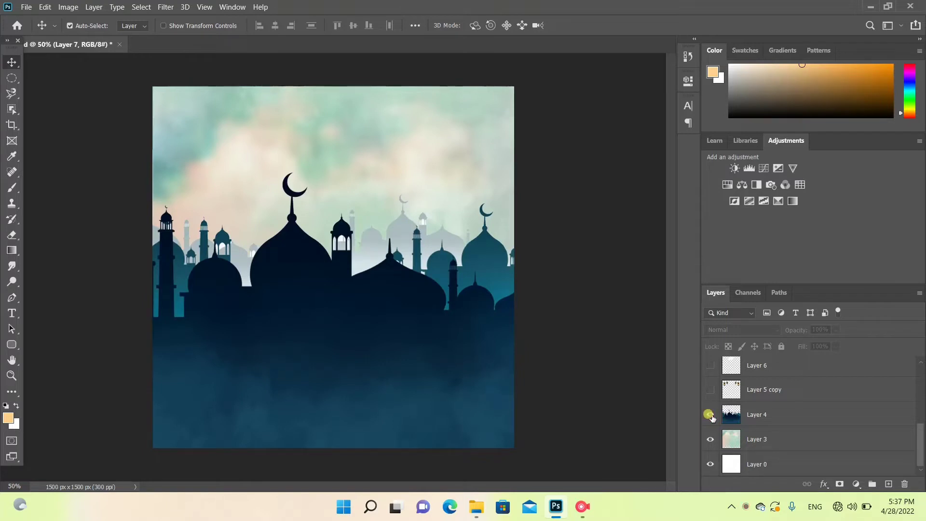
{"action": "scroll", "coordinate": [712, 416], "scroll_direction": "up", "scroll_amount": 1}
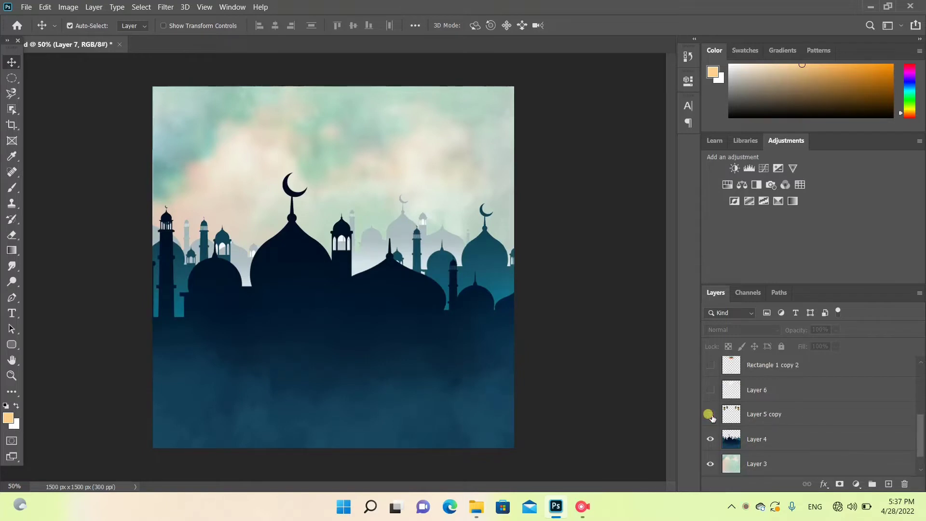
Show the hanging lanterns of Layer 5 copy and the sky glow of Layer 6
{"action": "left_click", "coordinate": [711, 415]}
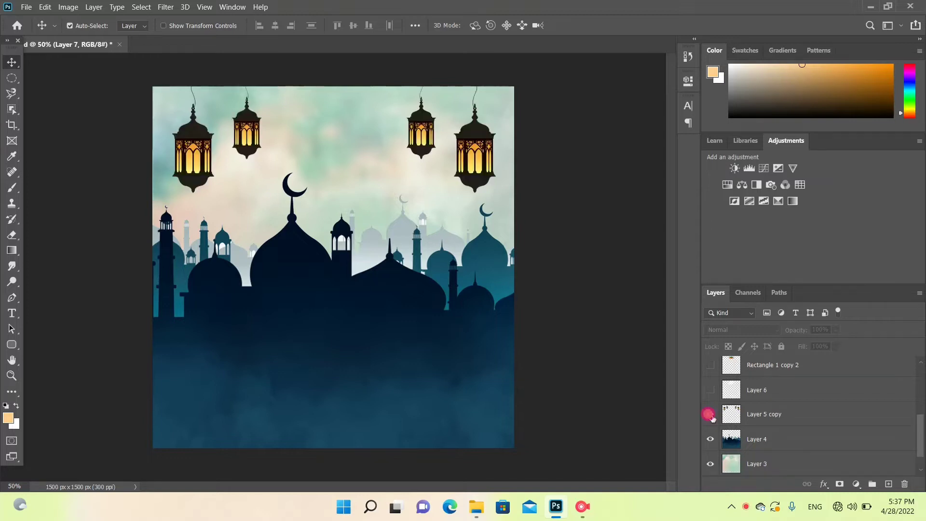
{"action": "scroll", "coordinate": [713, 418], "scroll_direction": "up", "scroll_amount": 1}
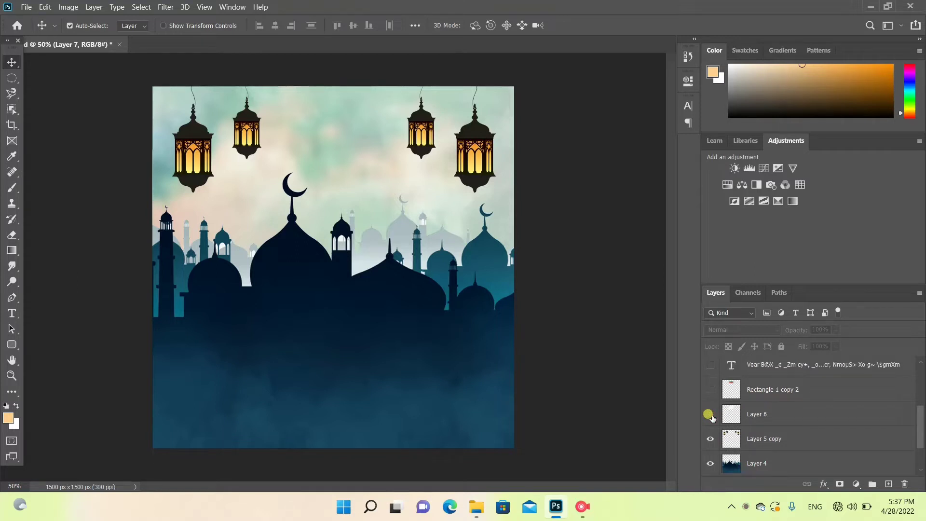
{"action": "left_click", "coordinate": [709, 414]}
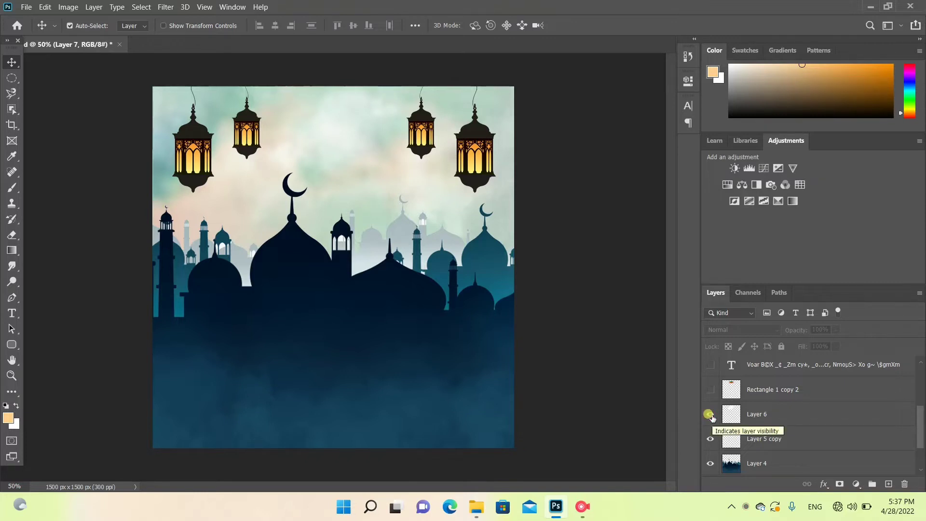
{"action": "scroll", "coordinate": [713, 418], "scroll_direction": "up", "scroll_amount": 1}
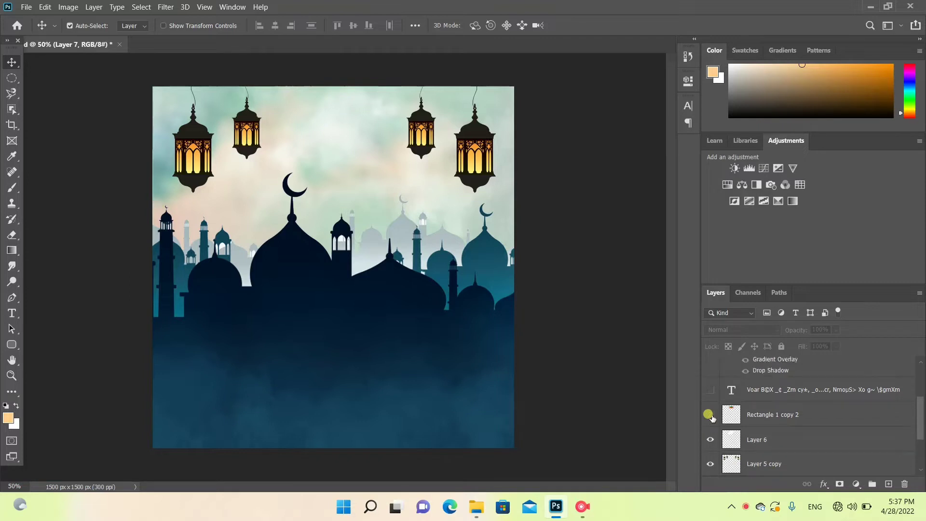
Show the faint Rectangle 1 copy 2 strip, briefly toggling the Layer 6 glow to compare
{"action": "left_click", "coordinate": [711, 415]}
{"action": "left_click", "coordinate": [710, 439]}
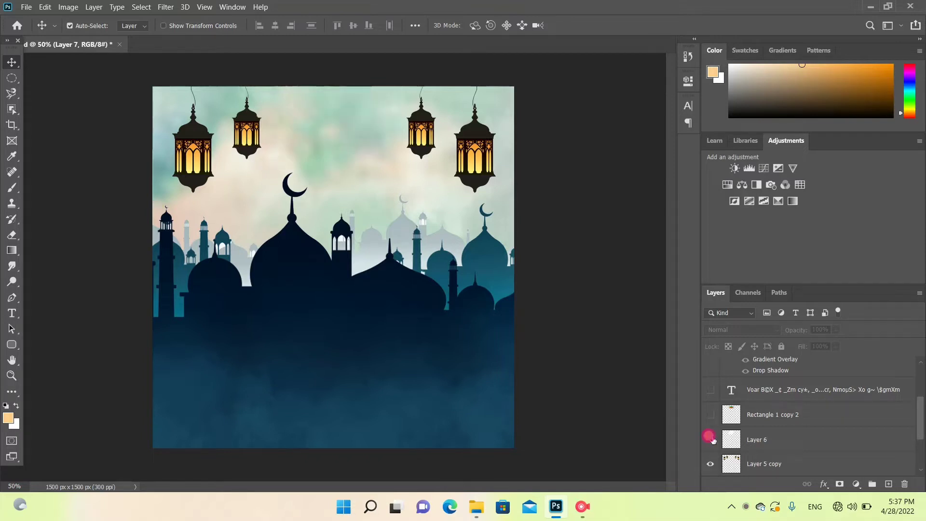
{"action": "left_click", "coordinate": [711, 440]}
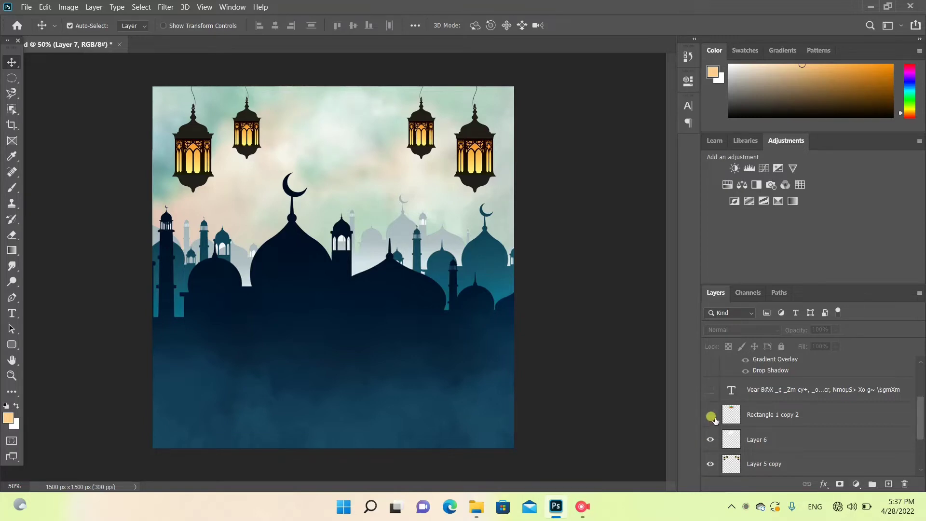
{"action": "left_click", "coordinate": [711, 416]}
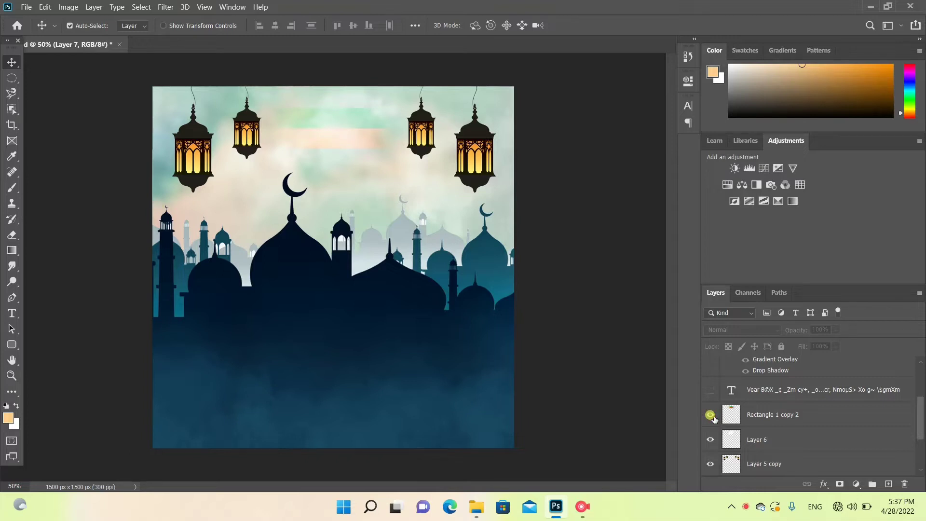
{"action": "scroll", "coordinate": [714, 419], "scroll_direction": "up", "scroll_amount": 1}
{"action": "scroll", "coordinate": [714, 420], "scroll_direction": "up", "scroll_amount": 1}
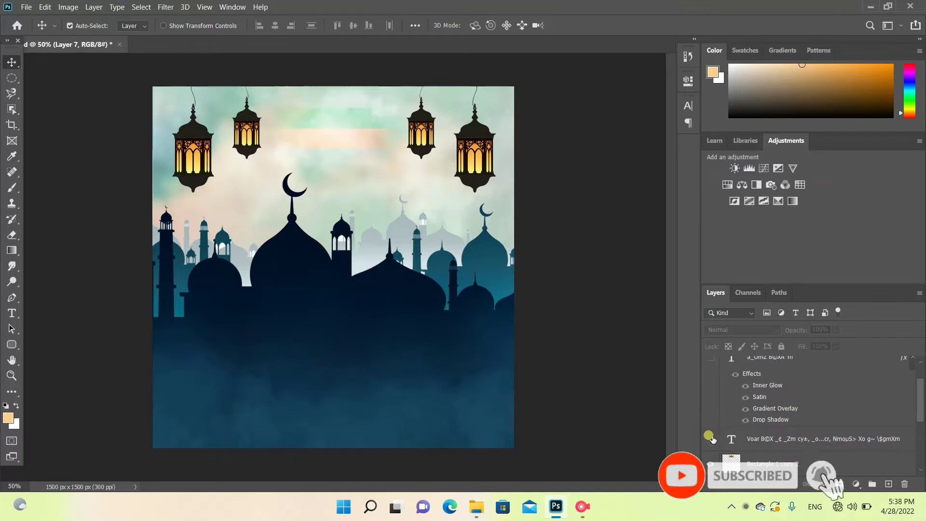
Reveal the Hindi verse, the रमजान ईदच्या title and Layer 7, then open the File menu
{"action": "left_click", "coordinate": [711, 437]}
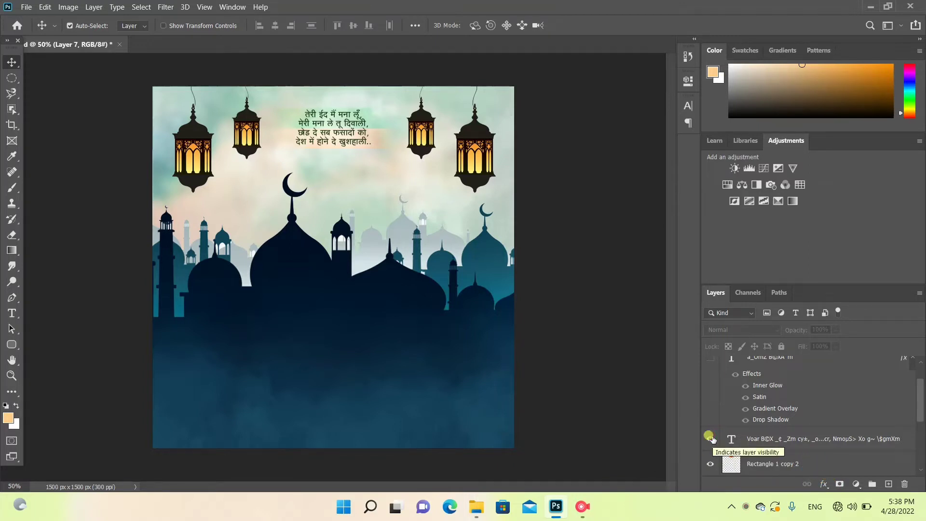
{"action": "scroll", "coordinate": [713, 438], "scroll_direction": "up", "scroll_amount": 1}
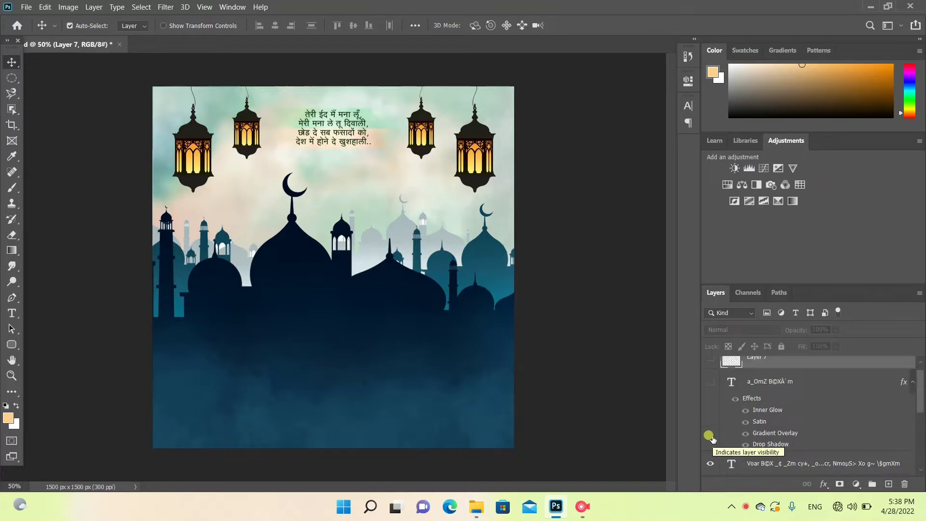
{"action": "scroll", "coordinate": [714, 438], "scroll_direction": "up", "scroll_amount": 1}
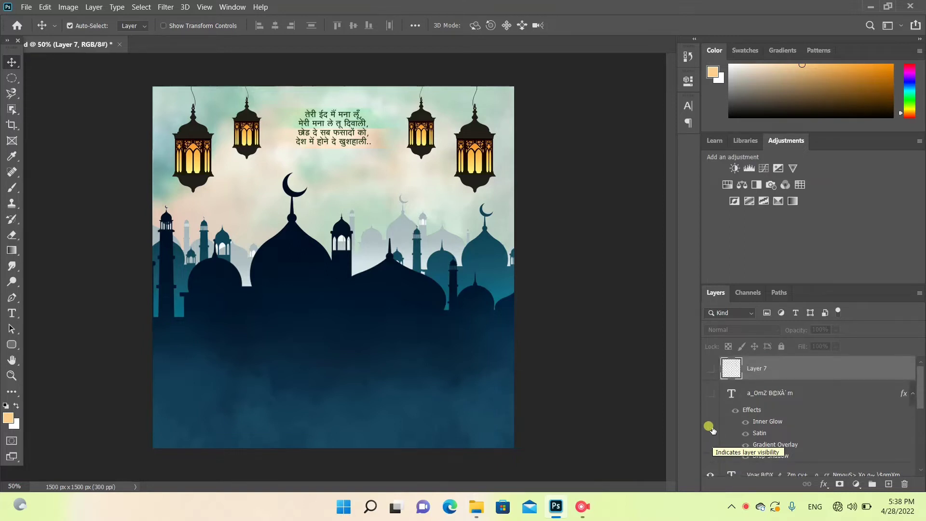
{"action": "left_click", "coordinate": [711, 393]}
{"action": "left_click", "coordinate": [711, 393]}
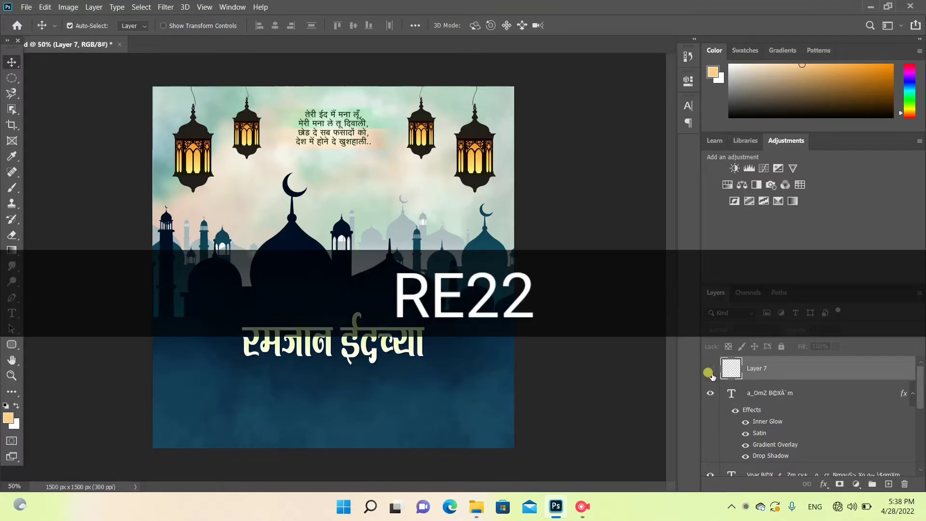
{"action": "left_click", "coordinate": [710, 369]}
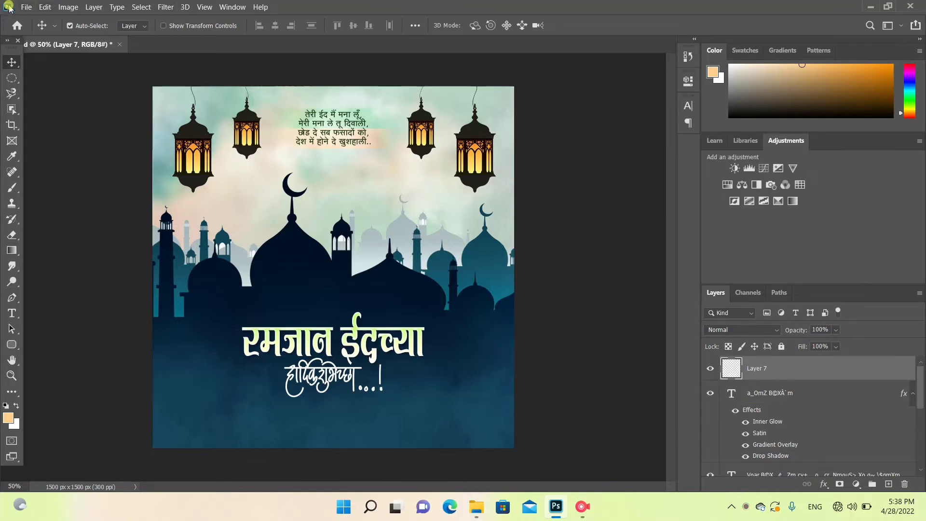
{"action": "left_click", "coordinate": [26, 8]}
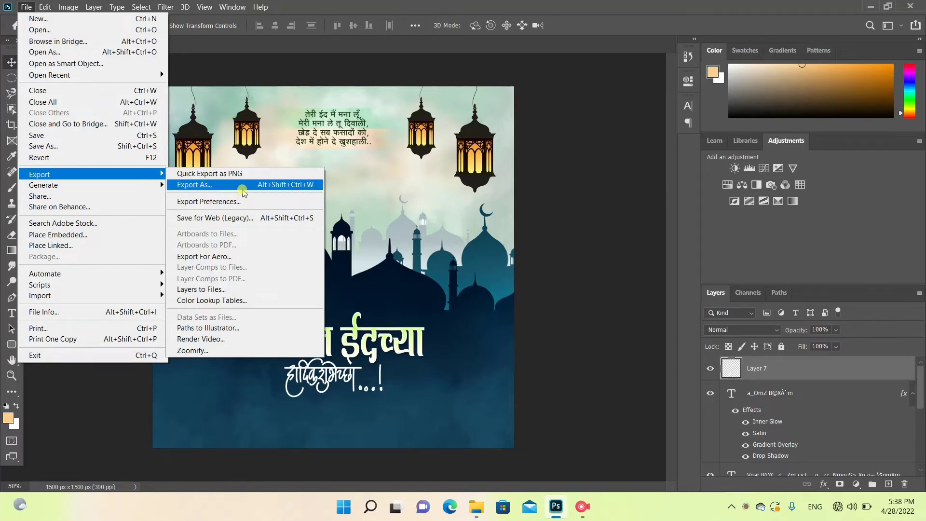
Export the poster with Export As as a 1500 x 1500 JPG at 100% quality instead of PNG
{"action": "left_click", "coordinate": [243, 189]}
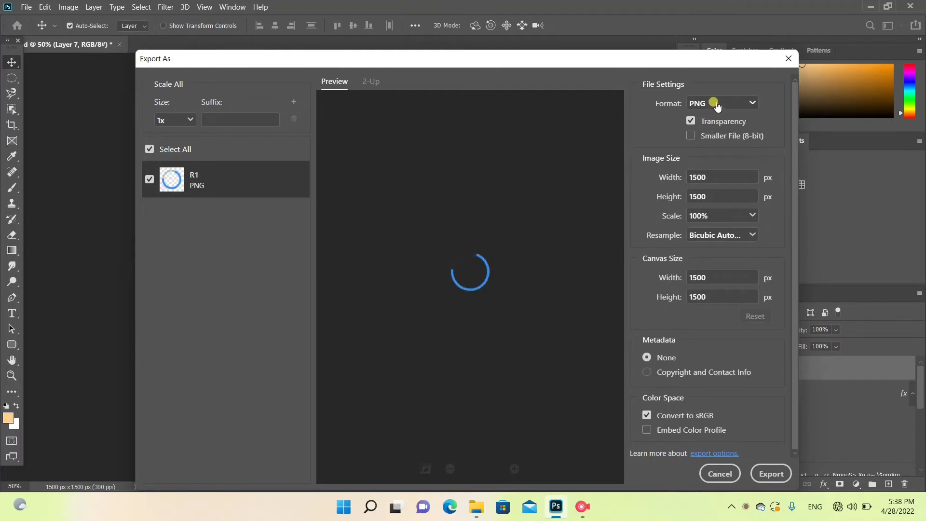
{"action": "left_click", "coordinate": [716, 107]}
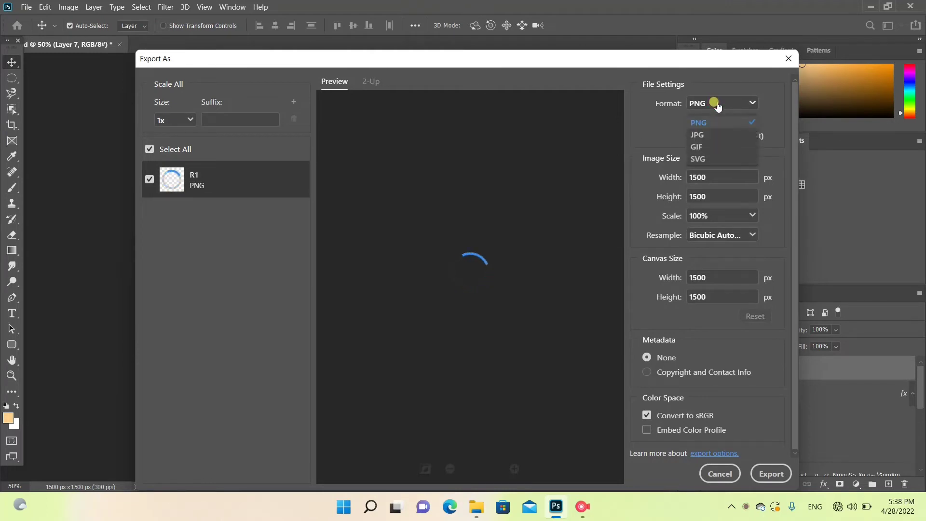
{"action": "left_click", "coordinate": [703, 139]}
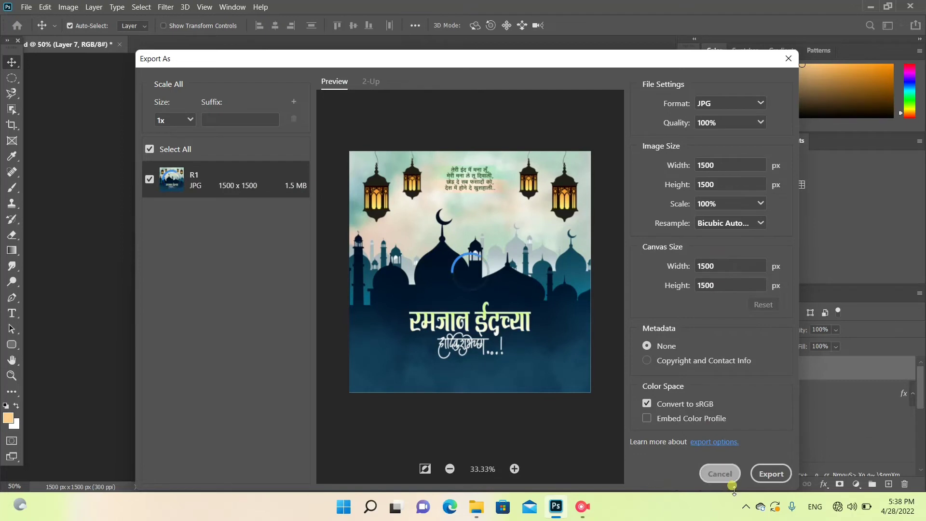
{"action": "left_click", "coordinate": [765, 475]}
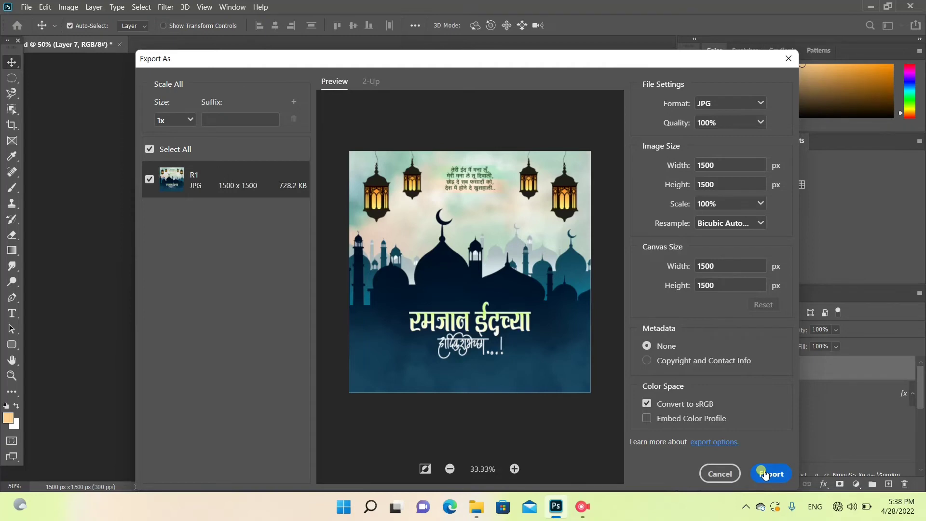
{"action": "left_click", "coordinate": [765, 474]}
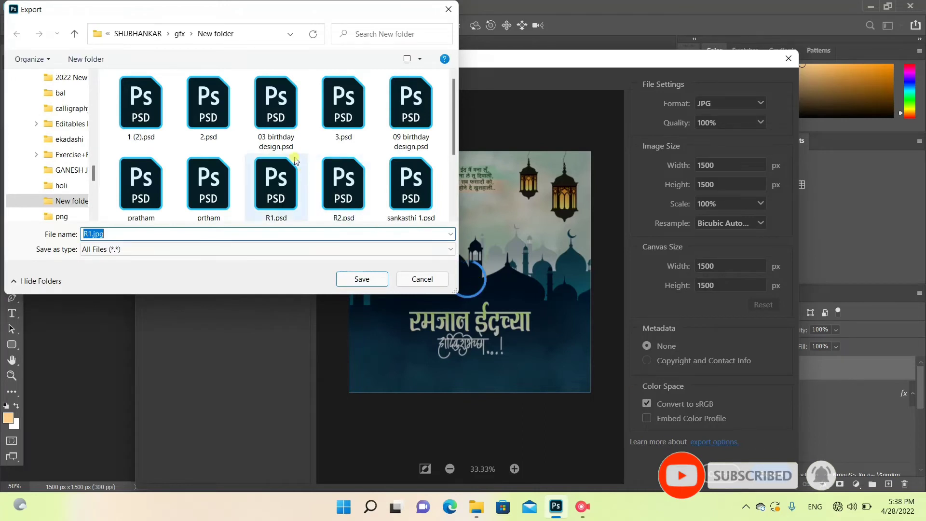
Save the export as R1.jpg in the Desktop folder, reached via This PC
{"action": "left_click", "coordinate": [137, 35]}
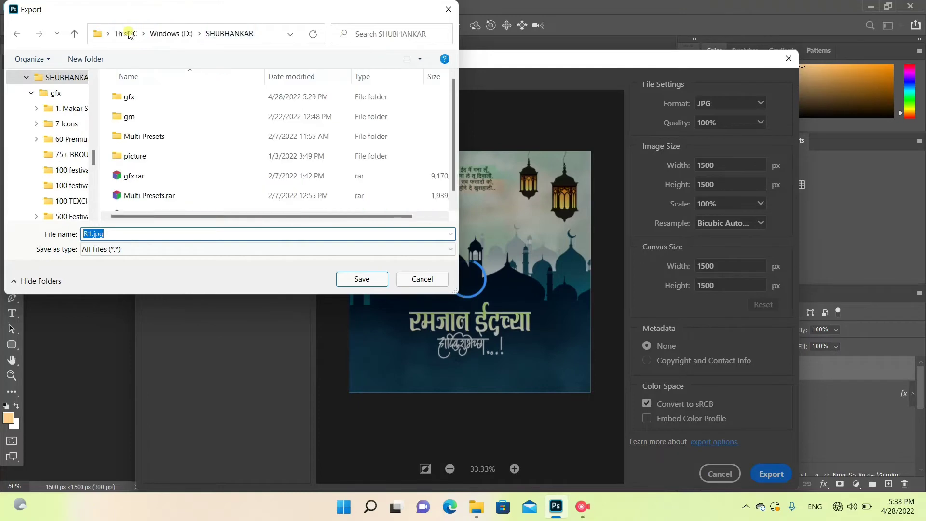
{"action": "left_click", "coordinate": [124, 34]}
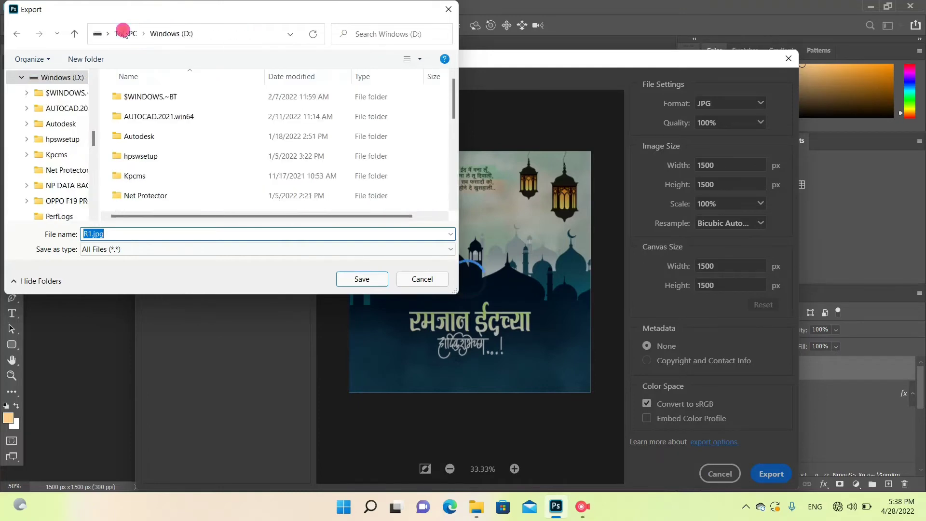
{"action": "left_click", "coordinate": [124, 33]}
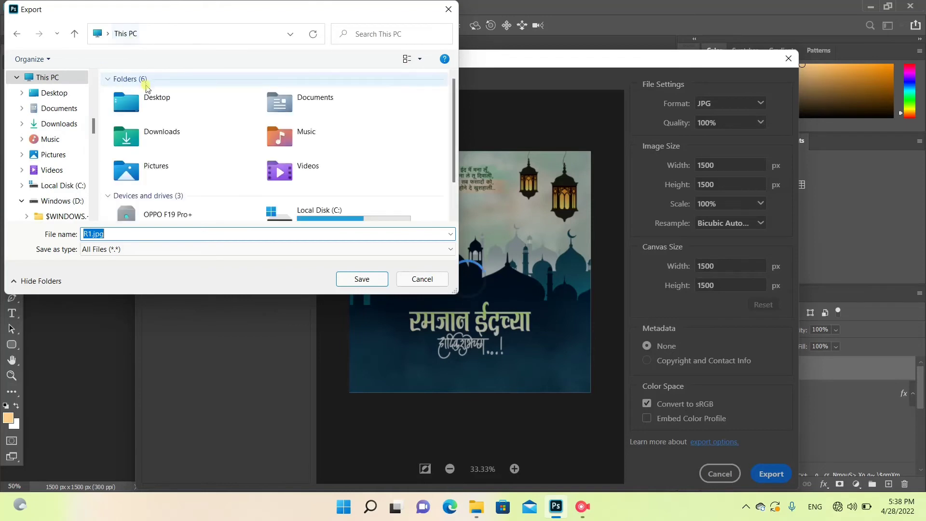
{"action": "left_click", "coordinate": [150, 99]}
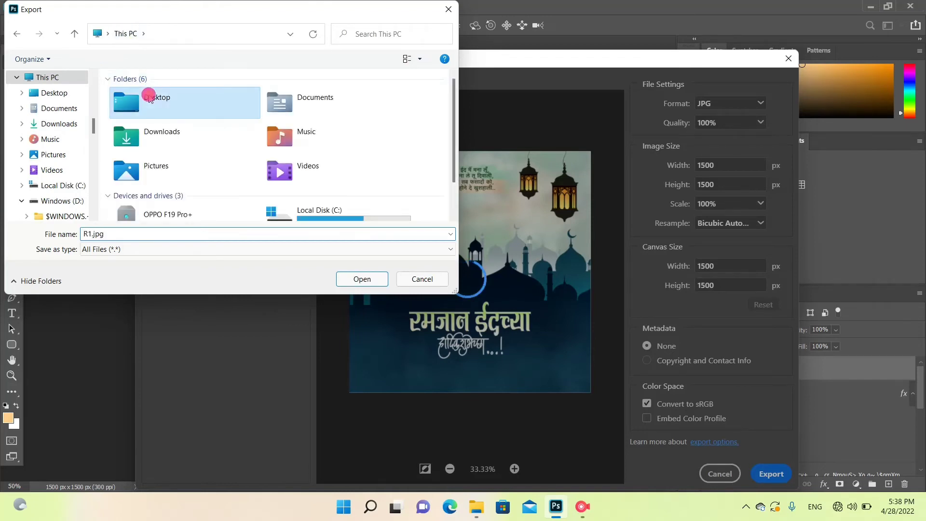
{"action": "double_click", "coordinate": [149, 99]}
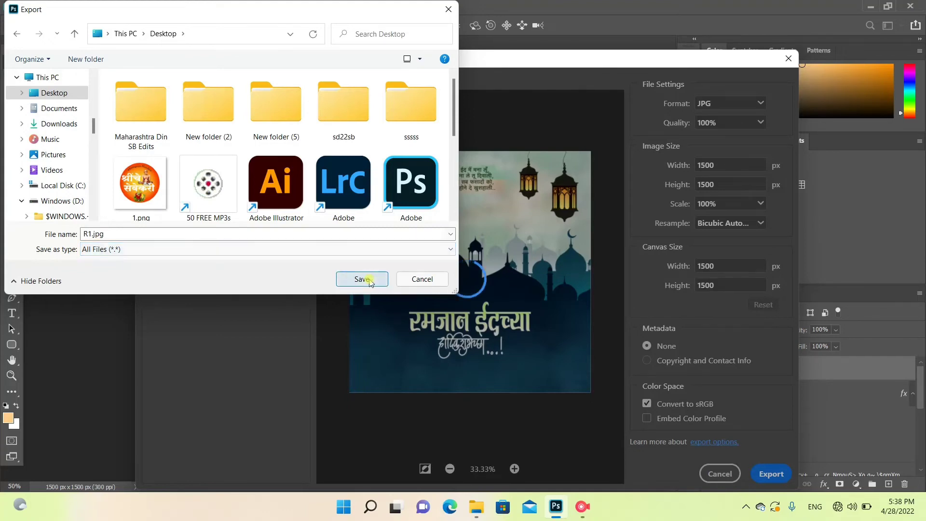
{"action": "left_click", "coordinate": [363, 280]}
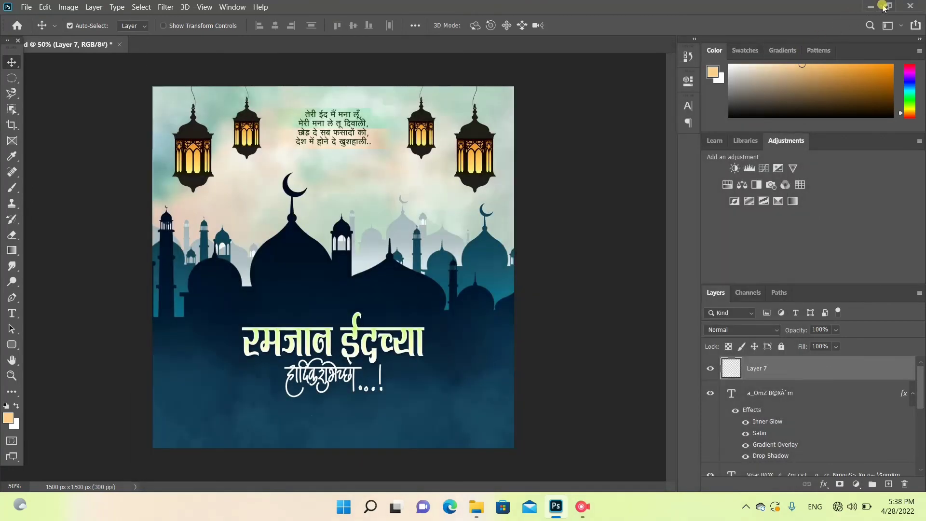
Minimize Photoshop and open R1.jpg from the desktop in the Photos viewer
{"action": "left_click", "coordinate": [869, 6]}
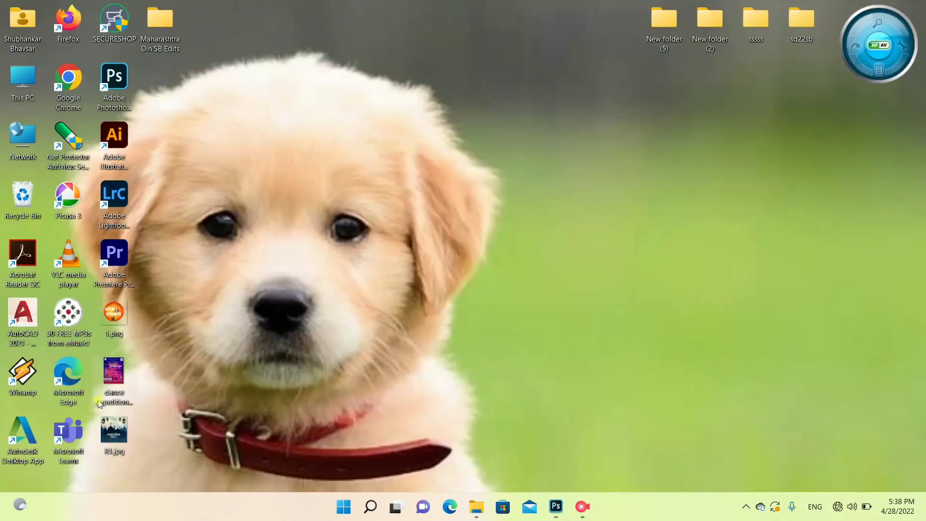
{"action": "double_click", "coordinate": [112, 430]}
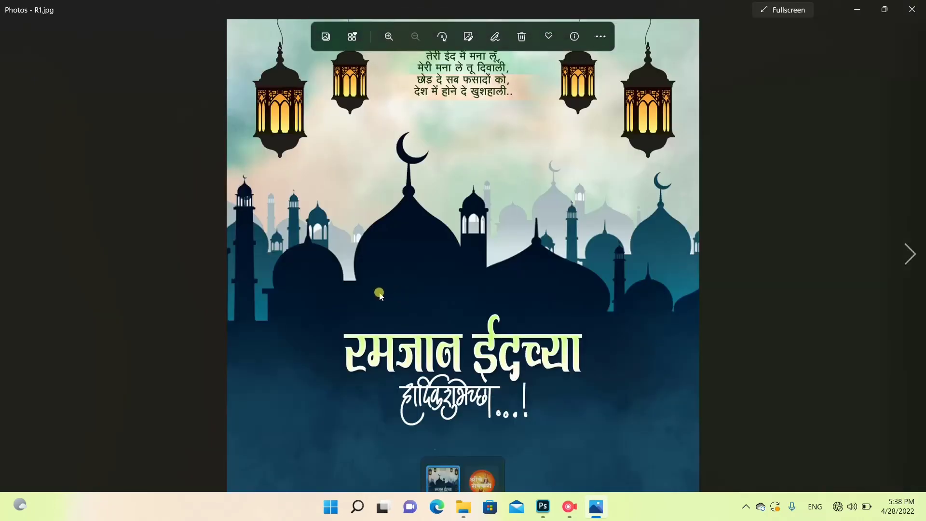
{"action": "mouse_move", "coordinate": [398, 293]}
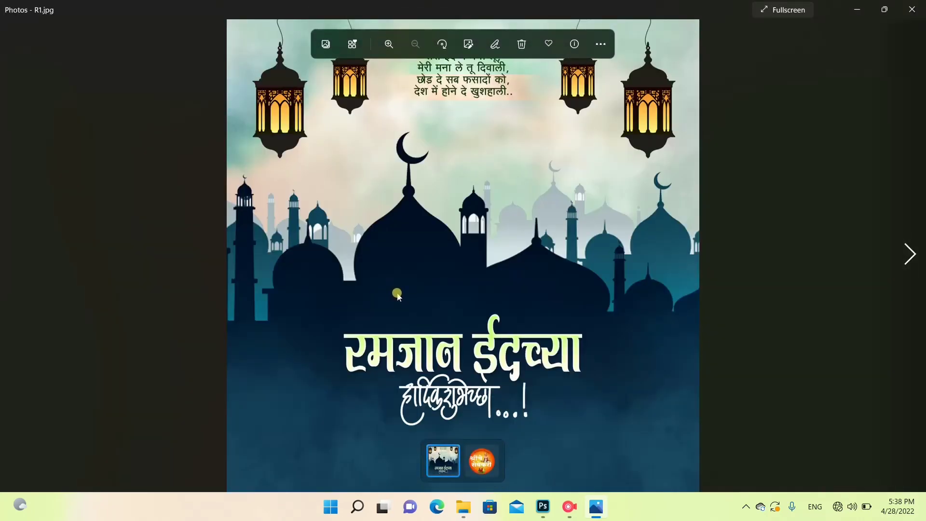
{"action": "scroll", "coordinate": [398, 296], "scroll_direction": "up", "scroll_amount": 2}
{"action": "scroll", "coordinate": [398, 295], "scroll_direction": "up", "scroll_amount": 2}
{"action": "scroll", "coordinate": [398, 296], "scroll_direction": "up", "scroll_amount": 2}
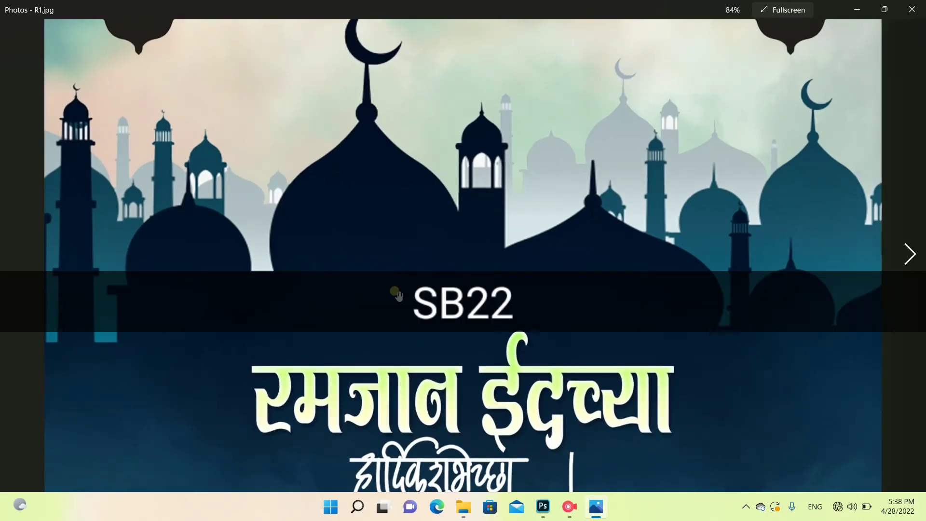
{"action": "scroll", "coordinate": [396, 295], "scroll_direction": "down", "scroll_amount": 2}
{"action": "scroll", "coordinate": [397, 295], "scroll_direction": "down", "scroll_amount": 2}
{"action": "scroll", "coordinate": [396, 296], "scroll_direction": "down", "scroll_amount": 2}
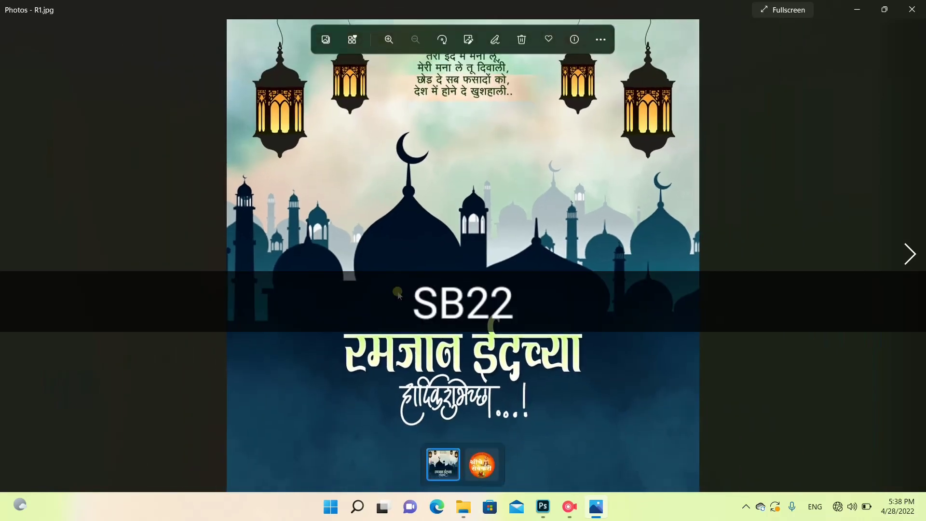